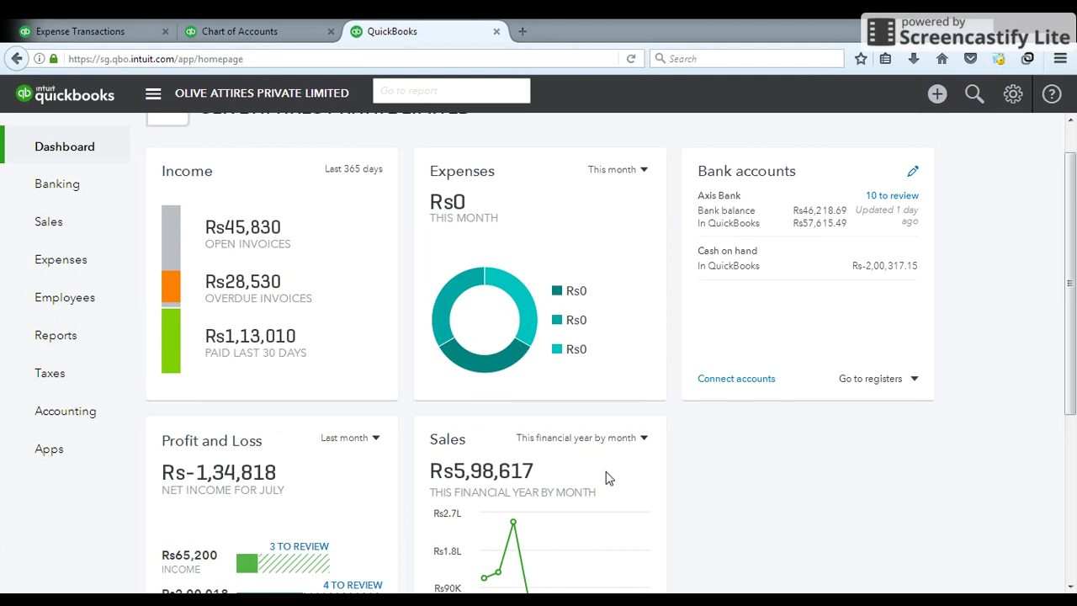
# - Start a new journal entry (no. 16) from the + Create menu
pyautogui.click(937, 94)
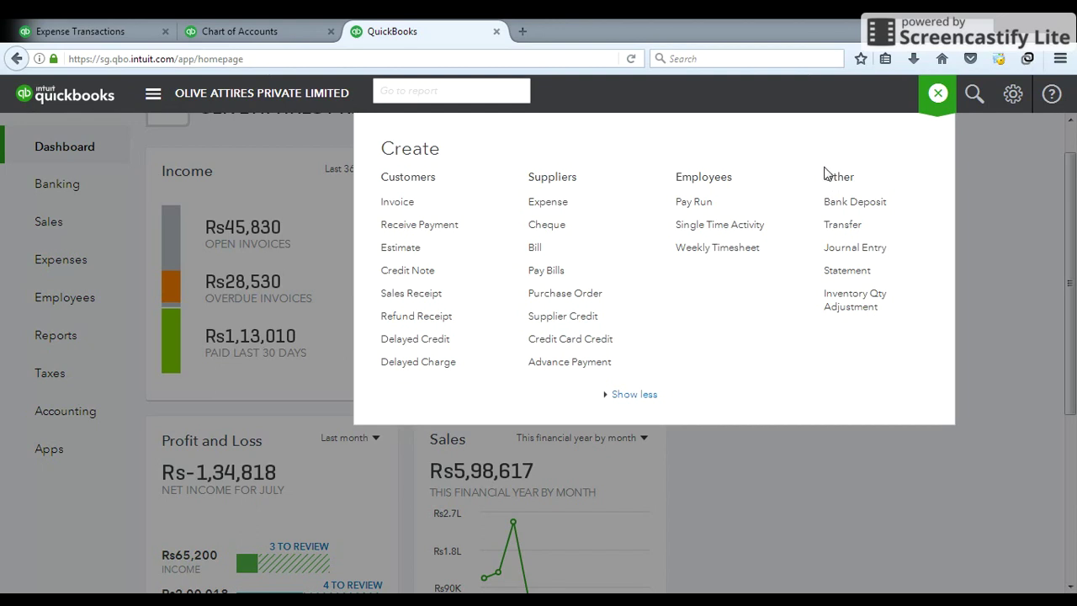
pyautogui.click(855, 250)
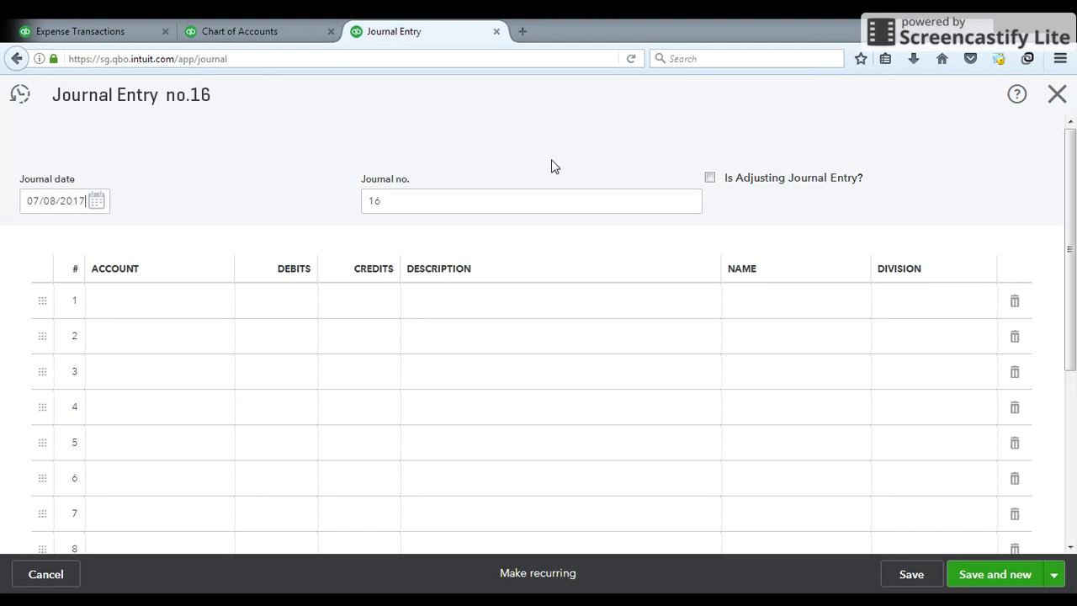
# - Enter line 1 as a 26,310.00 debit to Cash on hand
pyautogui.click(152, 303)
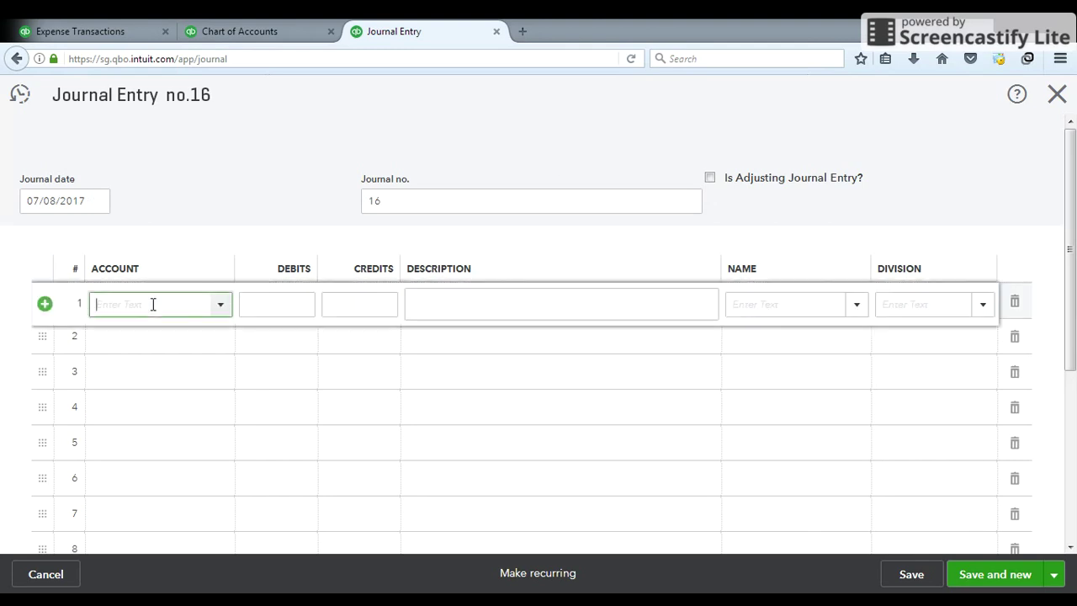
pyautogui.write('cas')
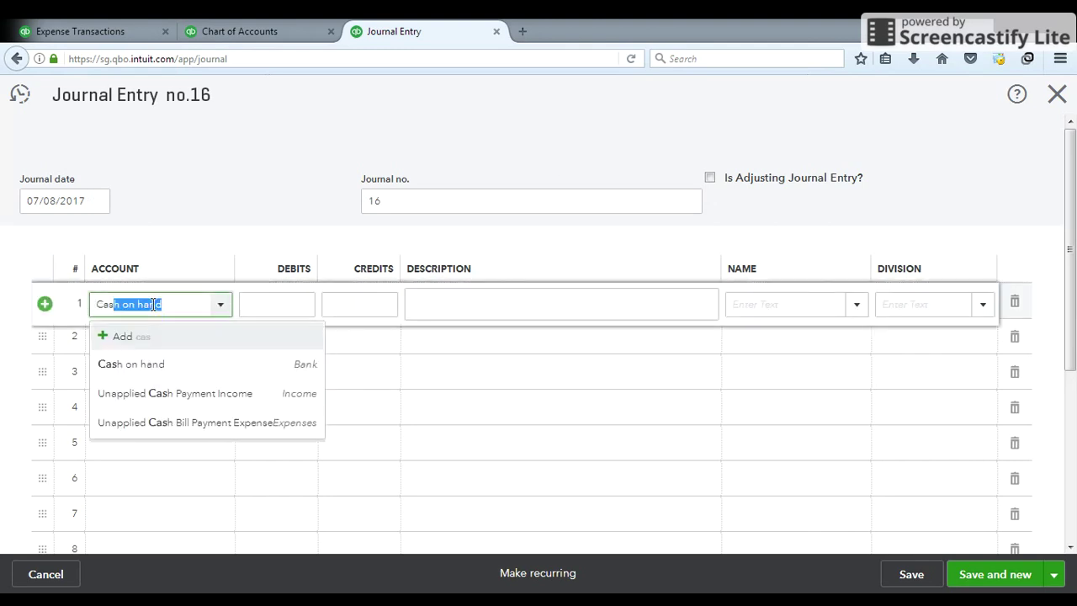
pyautogui.write('h on hand')
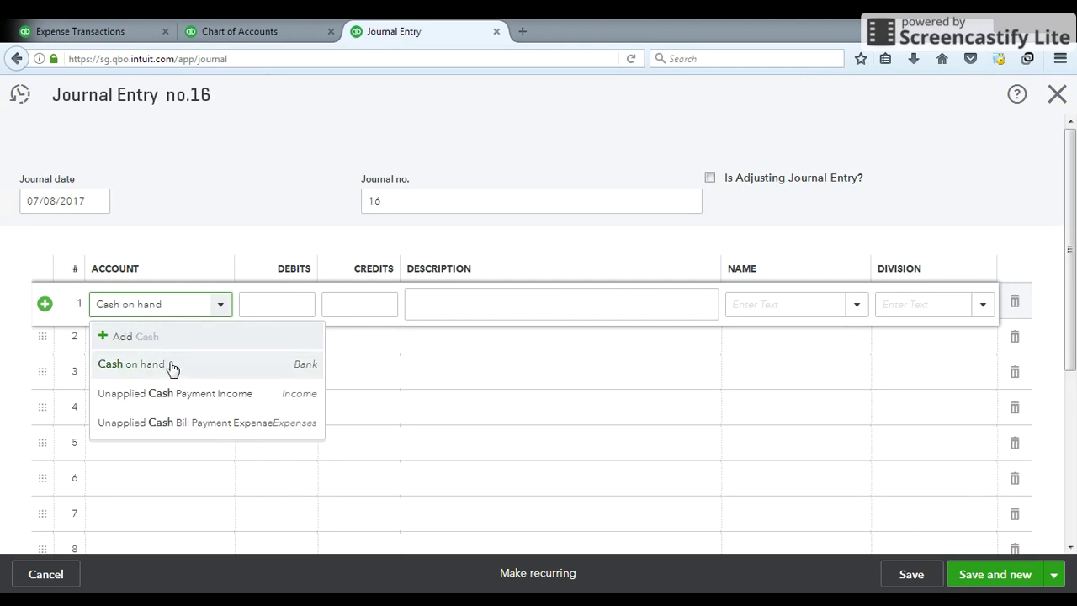
pyautogui.click(171, 367)
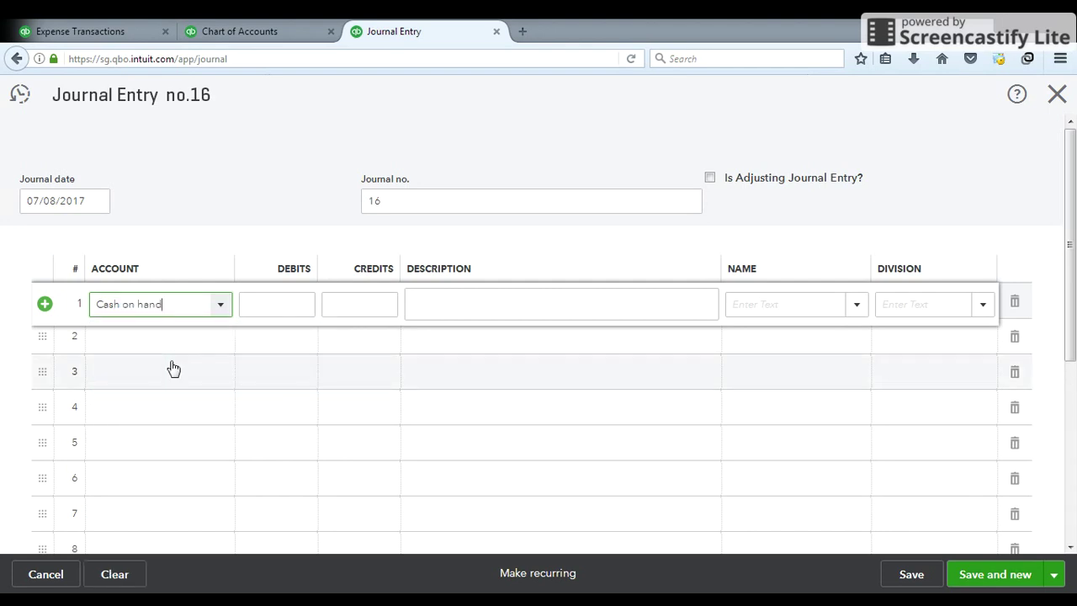
pyautogui.click(286, 303)
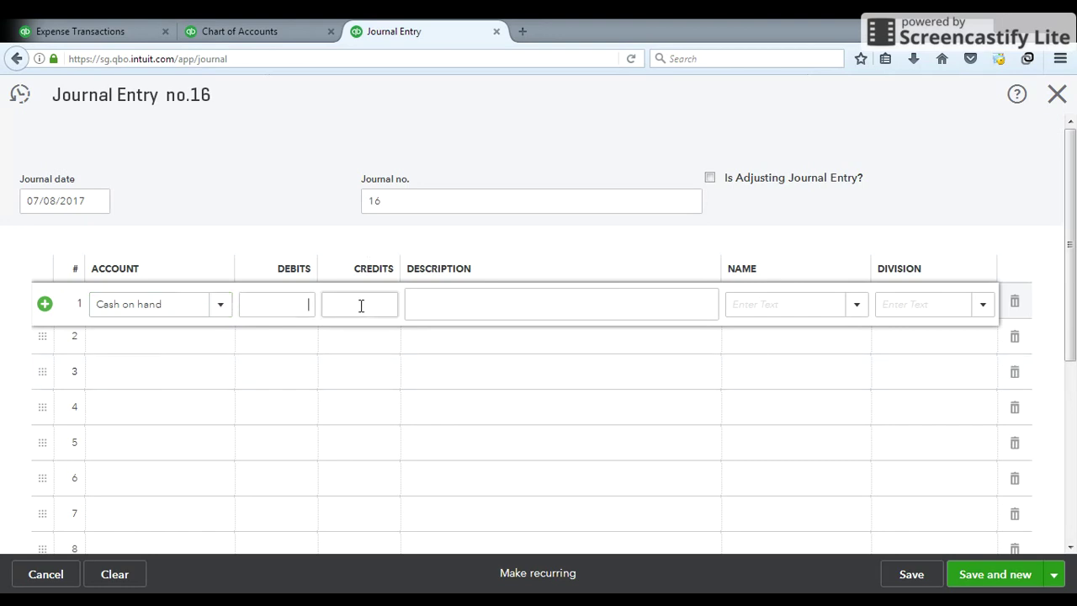
pyautogui.press('Escape')
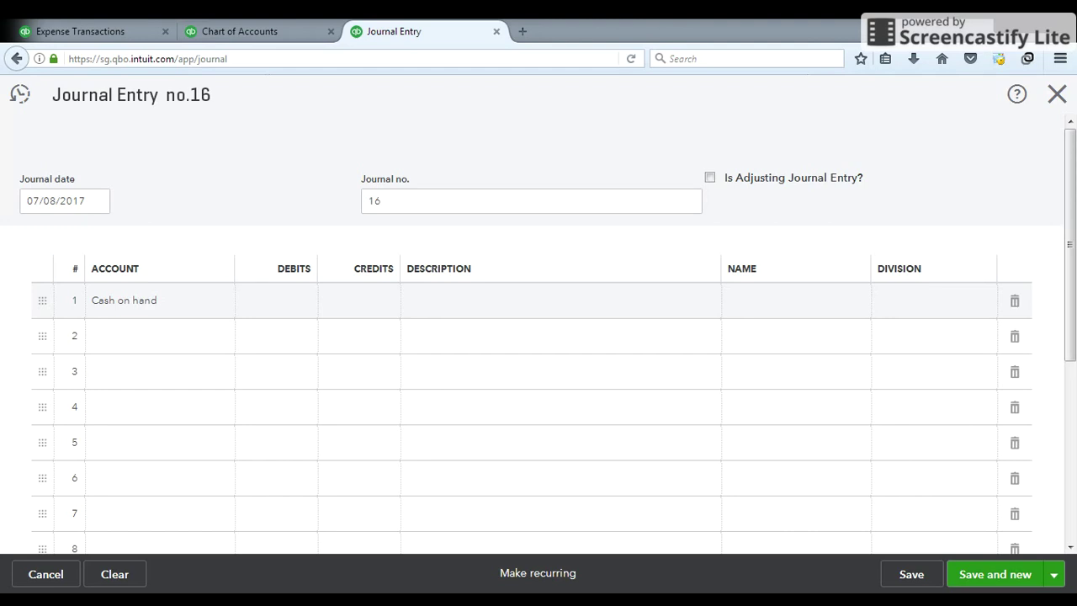
pyautogui.click(295, 299)
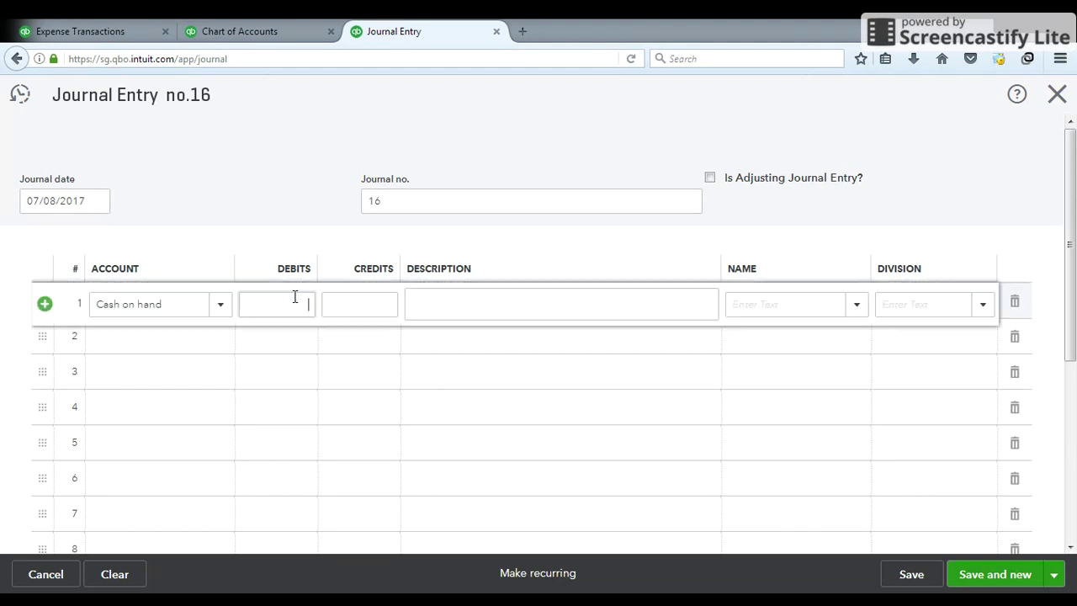
pyautogui.write('26')
pyautogui.write('310')
pyautogui.press('Escape')
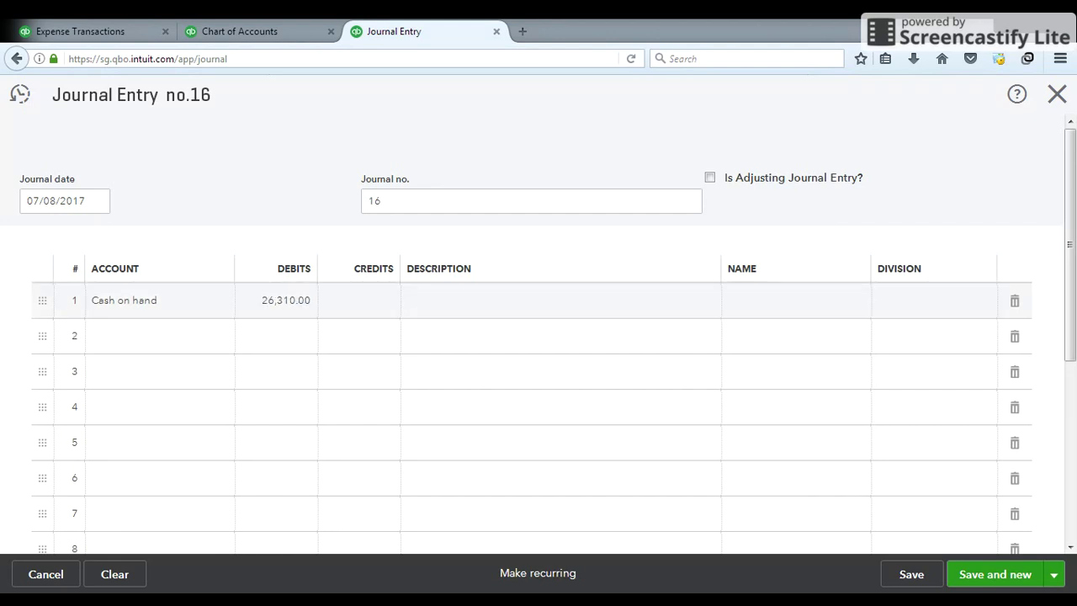
# - Enter line 2 as a 12,000.00 credit to Mishab's Equity
pyautogui.click(179, 341)
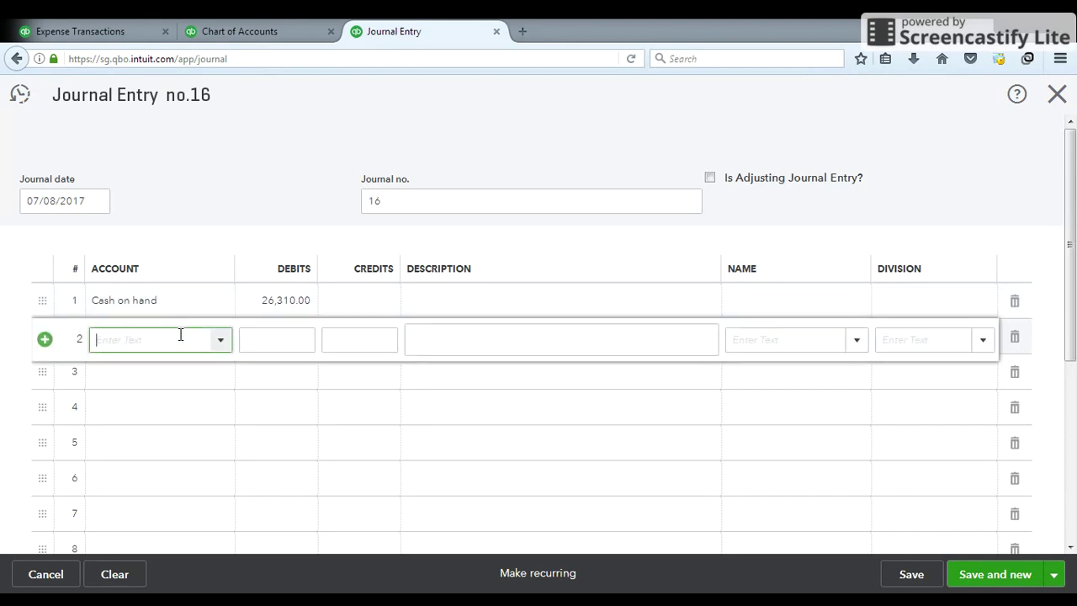
pyautogui.press('Escape')
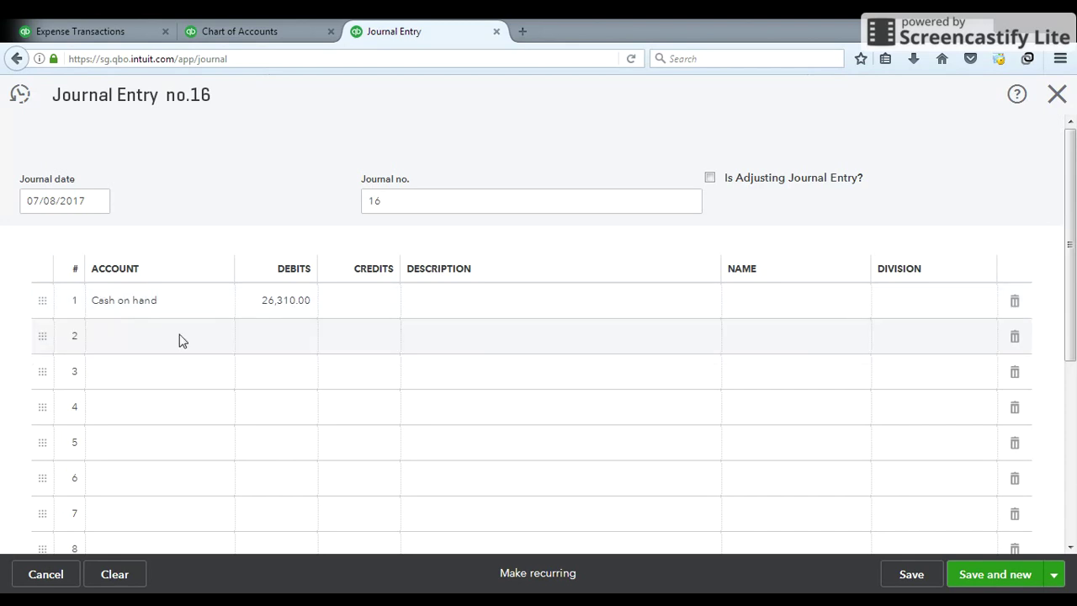
pyautogui.click(180, 338)
pyautogui.press('Escape')
pyautogui.click(182, 340)
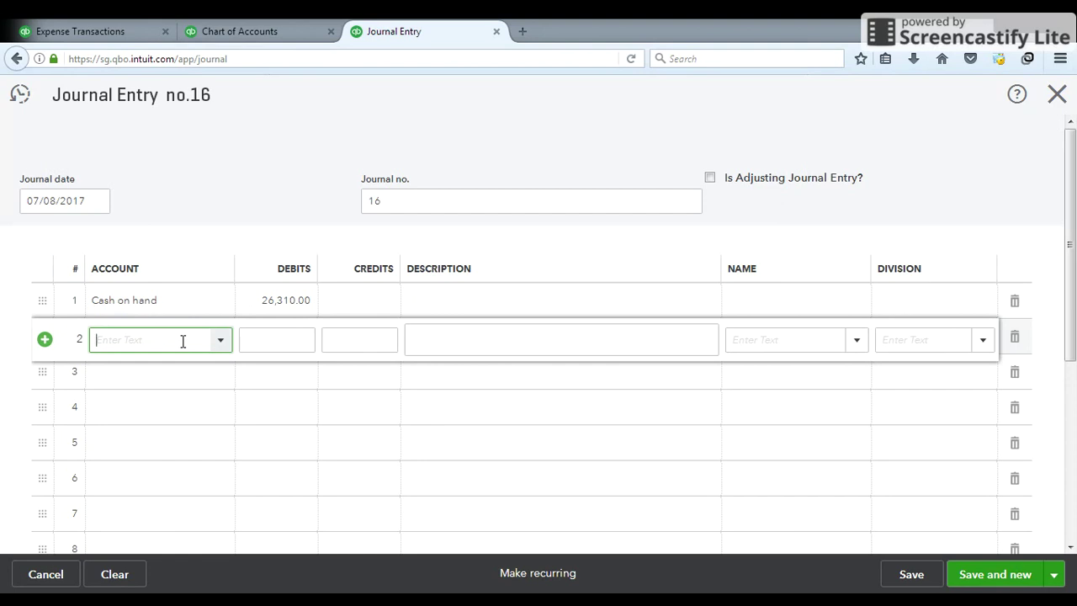
pyautogui.write('Mishab Loan')
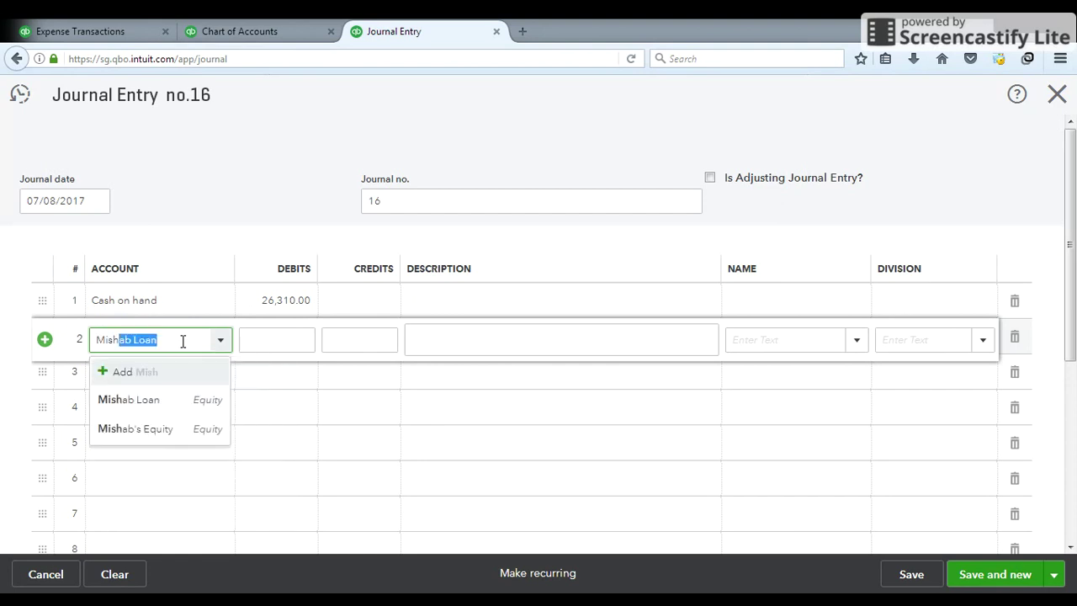
pyautogui.click(180, 431)
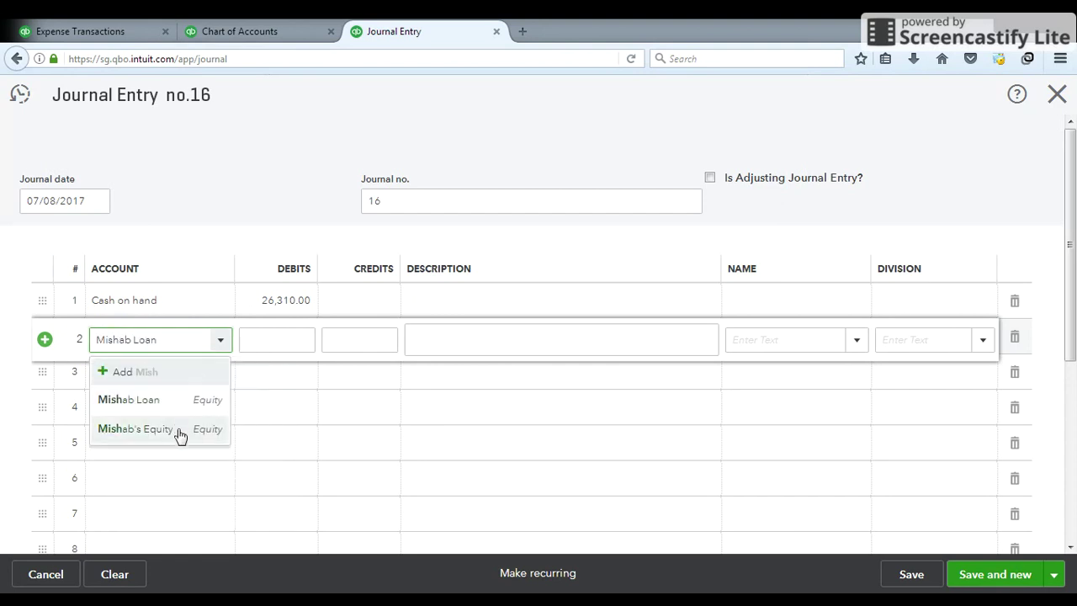
pyautogui.click(376, 340)
pyautogui.doubleClick(376, 340)
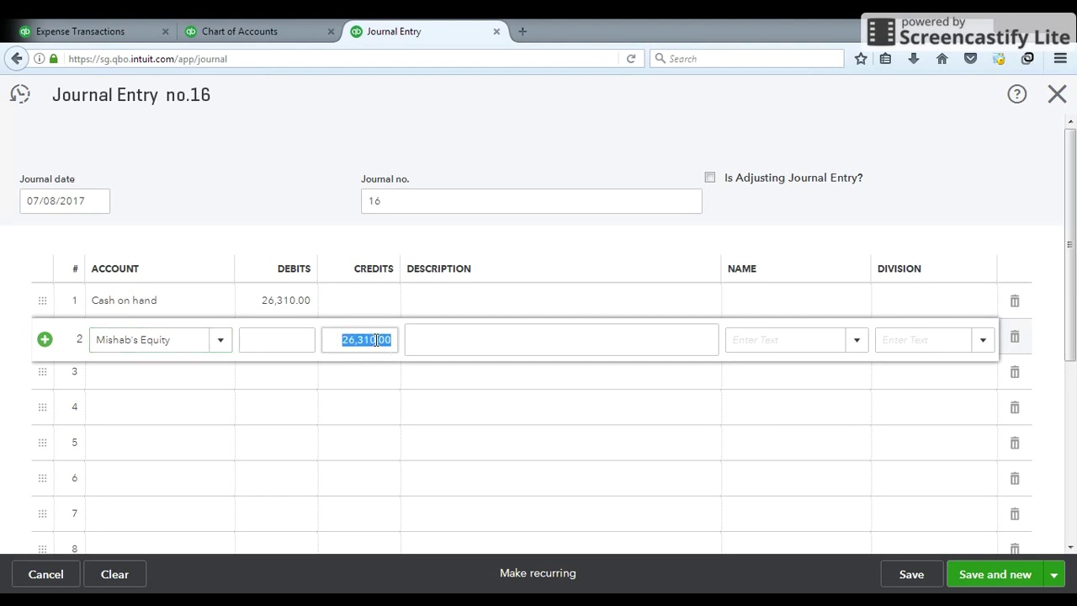
pyautogui.write('12000')
pyautogui.press('Return')
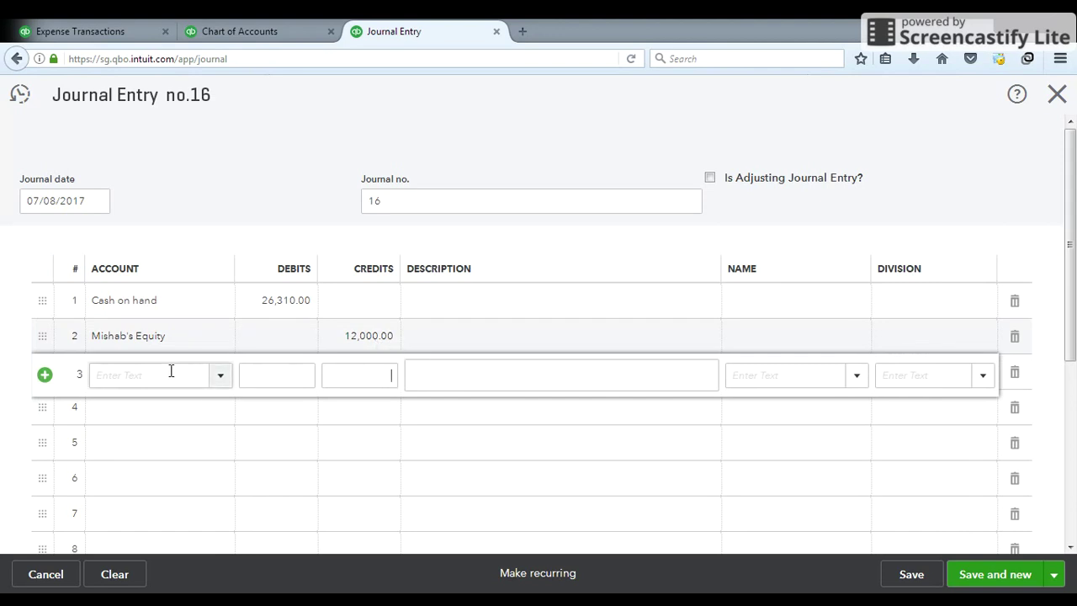
pyautogui.press('Escape')
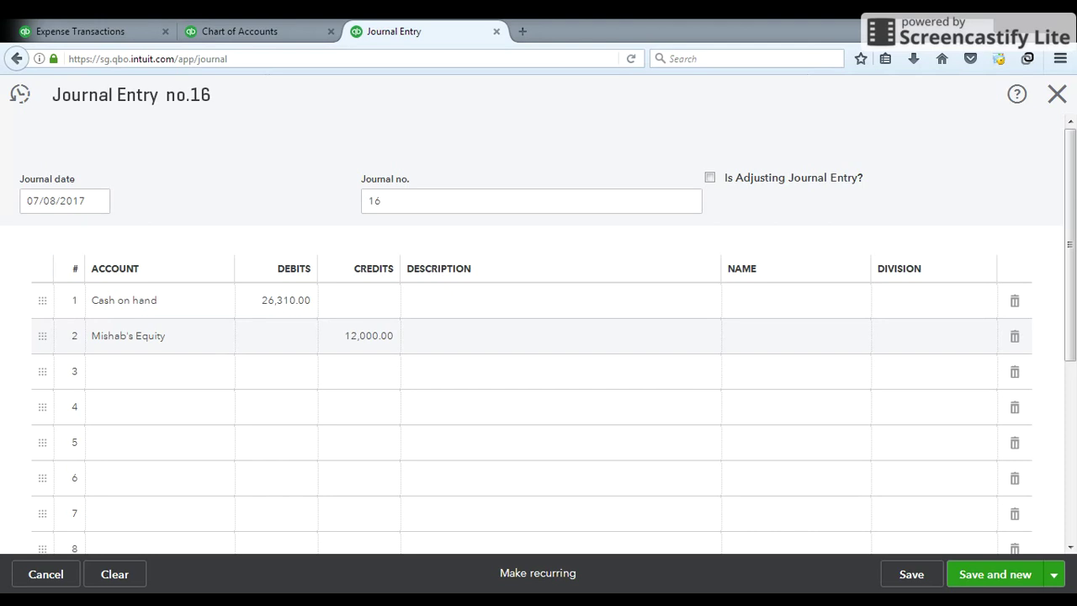
# - Credit Jaseem's Equity 13,310.00 on line 3, correcting the prefilled 14,310
pyautogui.click(152, 378)
pyautogui.write('Ja')
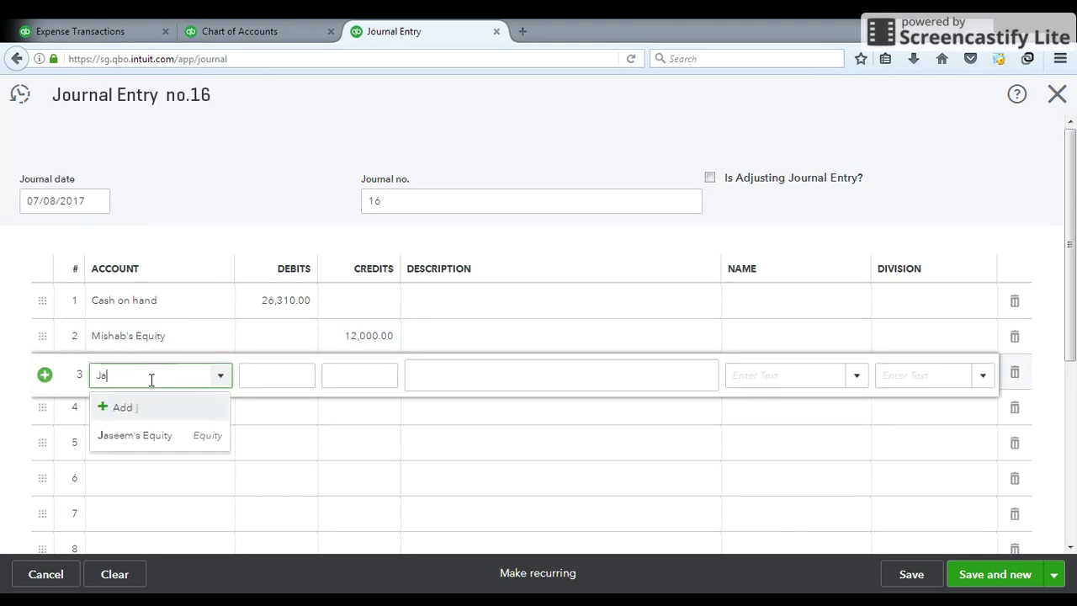
pyautogui.write("seem's Equity")
pyautogui.click(192, 452)
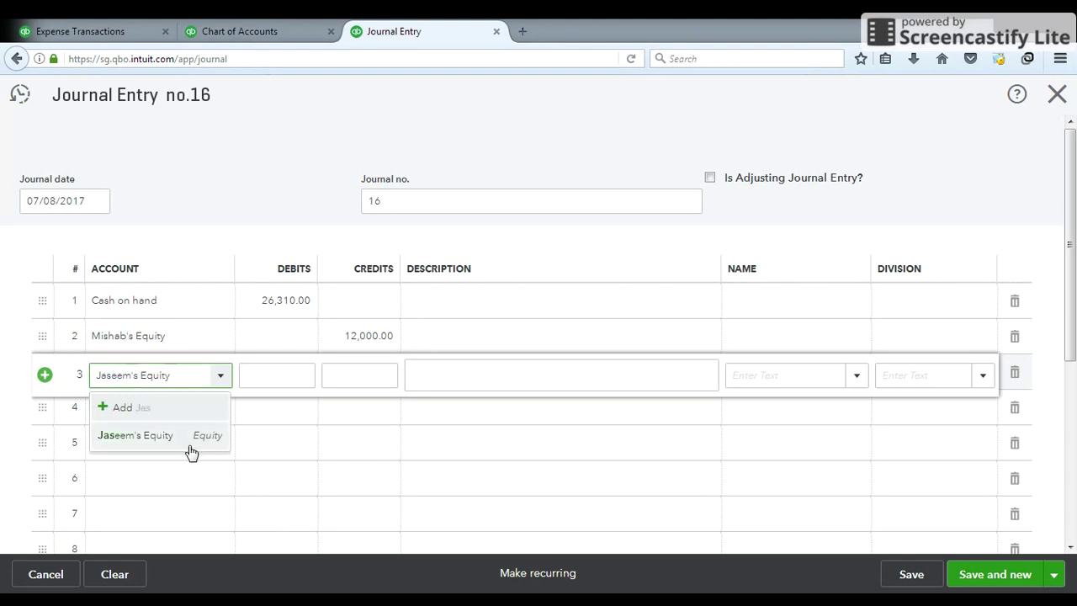
pyautogui.click(349, 376)
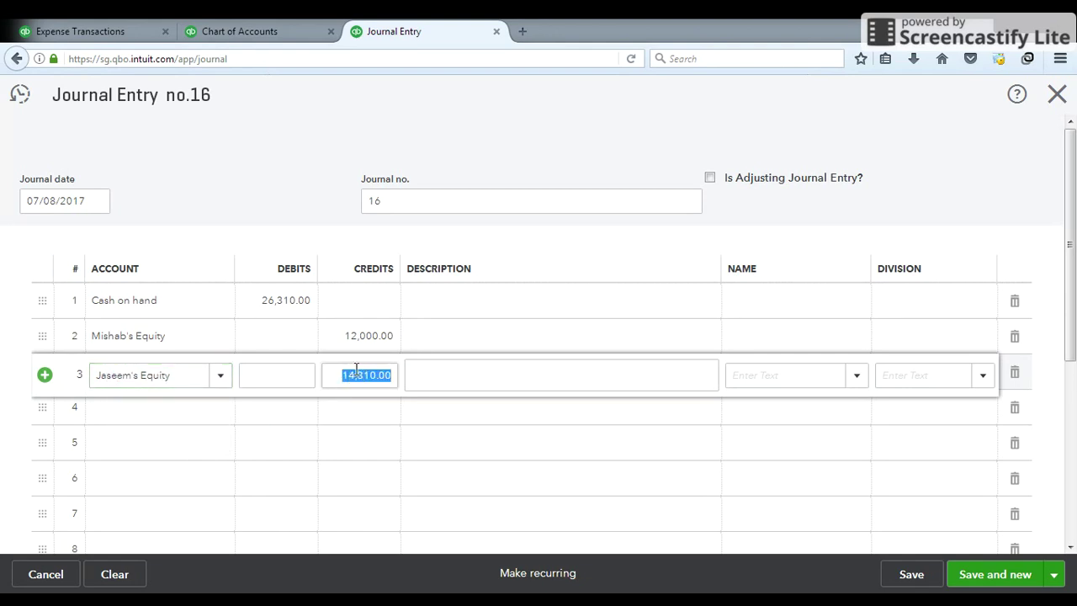
pyautogui.click(355, 376)
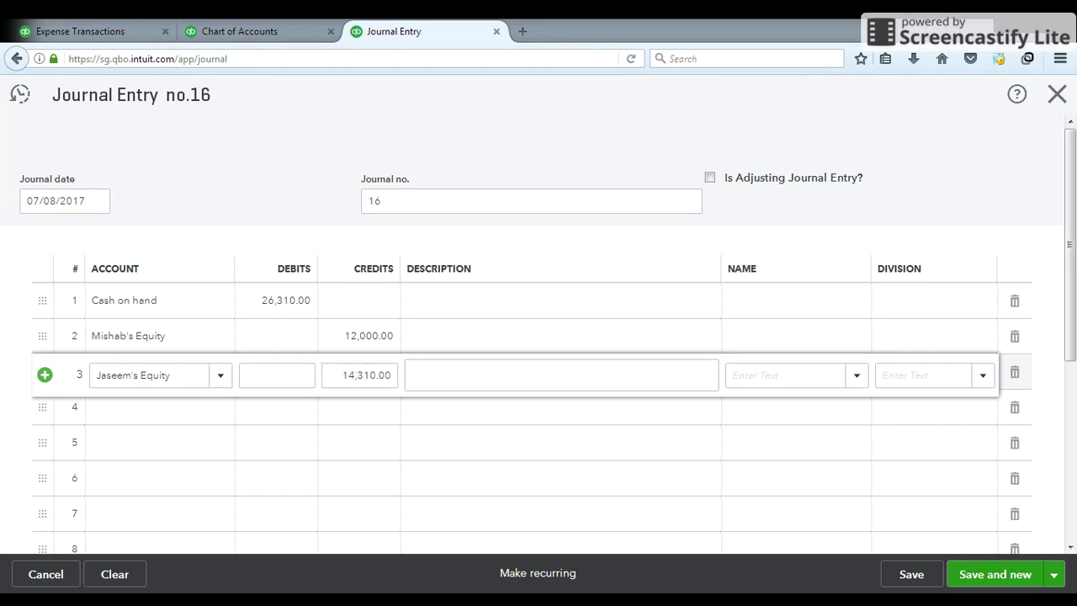
pyautogui.press('Return')
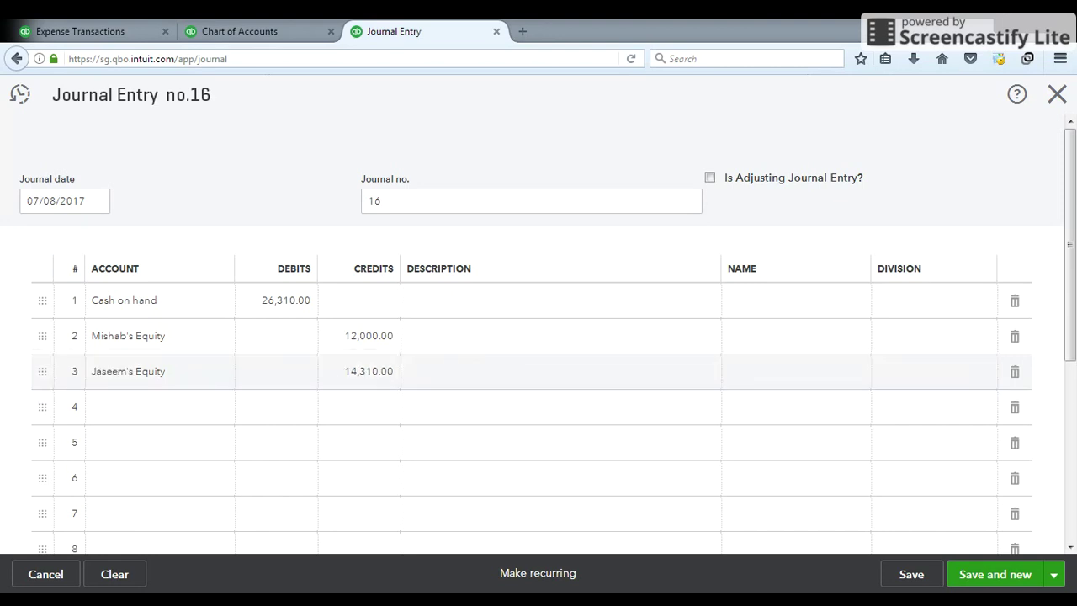
pyautogui.click(357, 380)
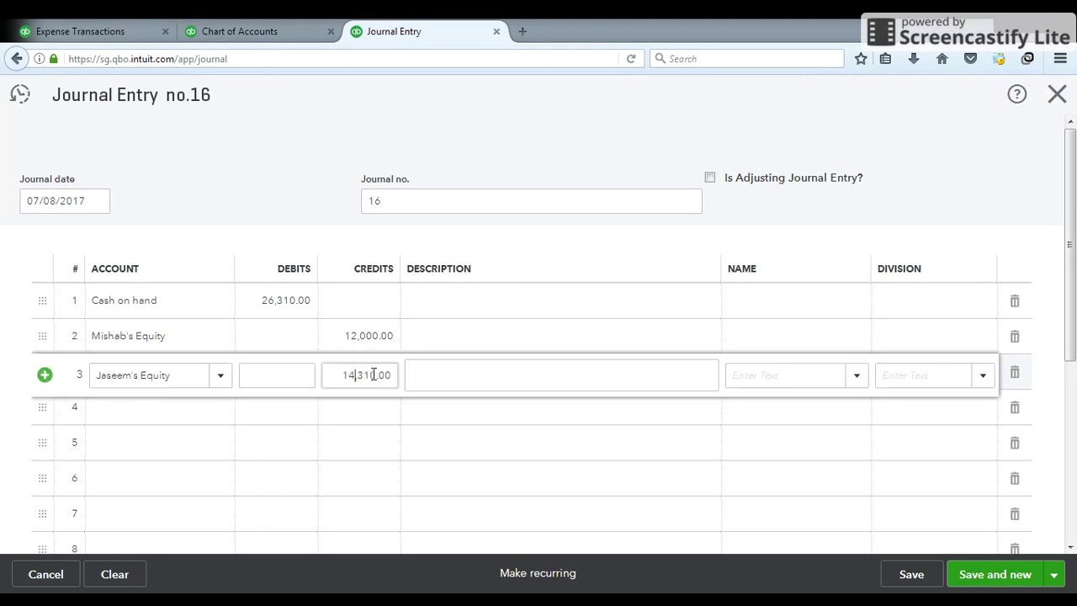
pyautogui.press('BackSpace')
pyautogui.press('BackSpace')
pyautogui.write('3')
pyautogui.click(134, 412)
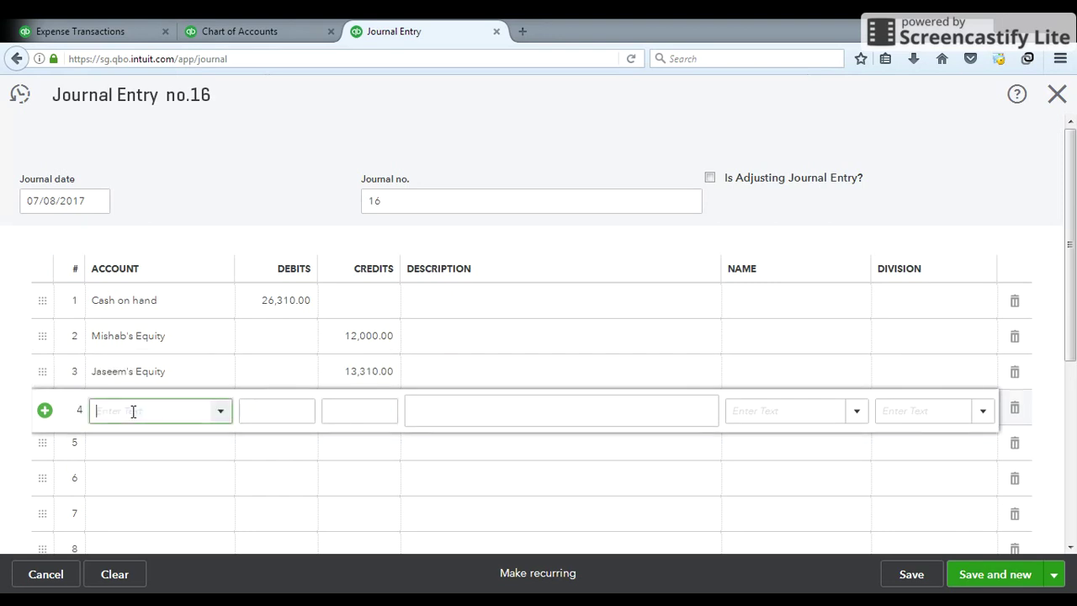
# - Set line 4's account to Sadiq's Equity for the 1,000.00 balancing credit
pyautogui.press('Escape')
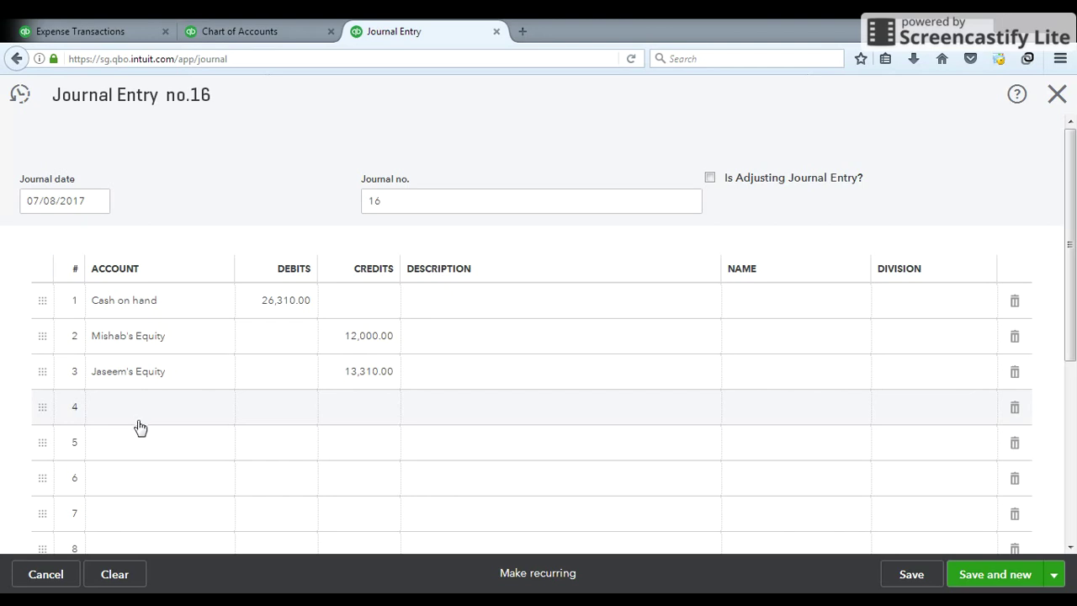
pyautogui.click(137, 407)
pyautogui.write("Sadik CMB's Equity")
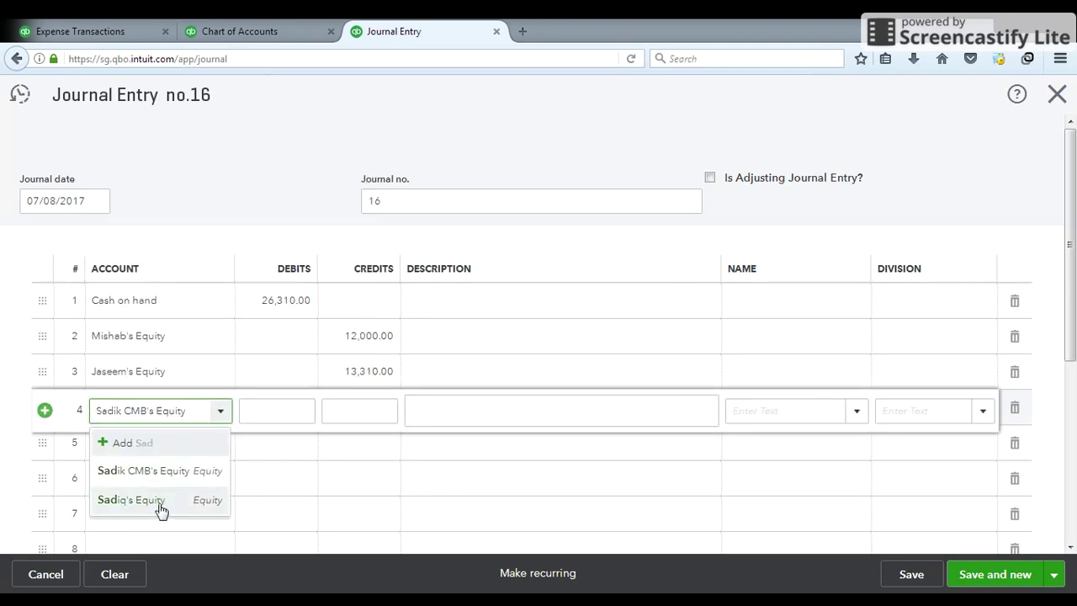
pyautogui.click(159, 503)
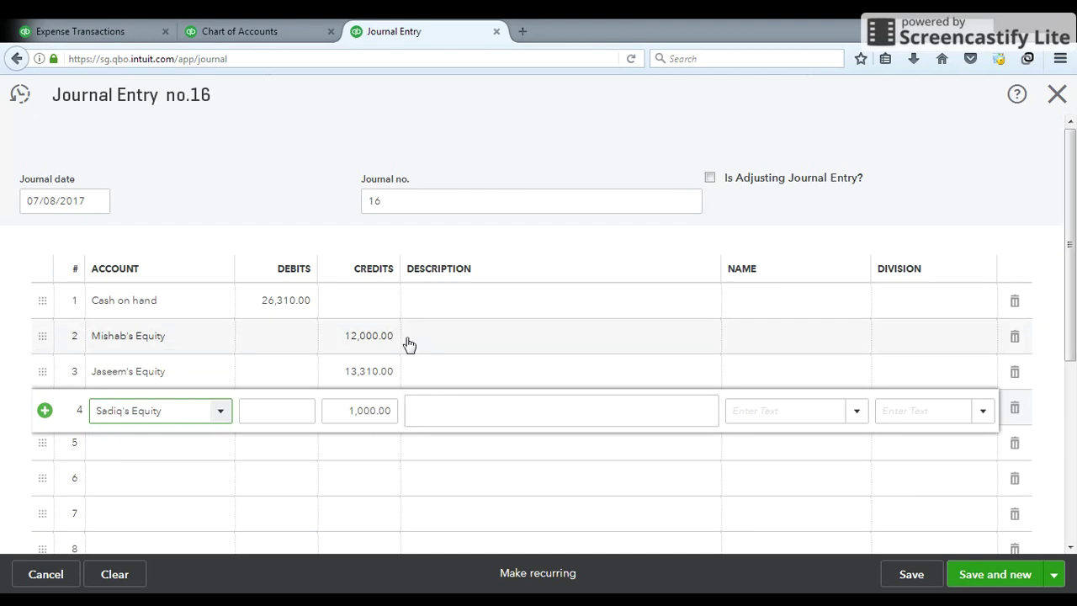
pyautogui.click(464, 308)
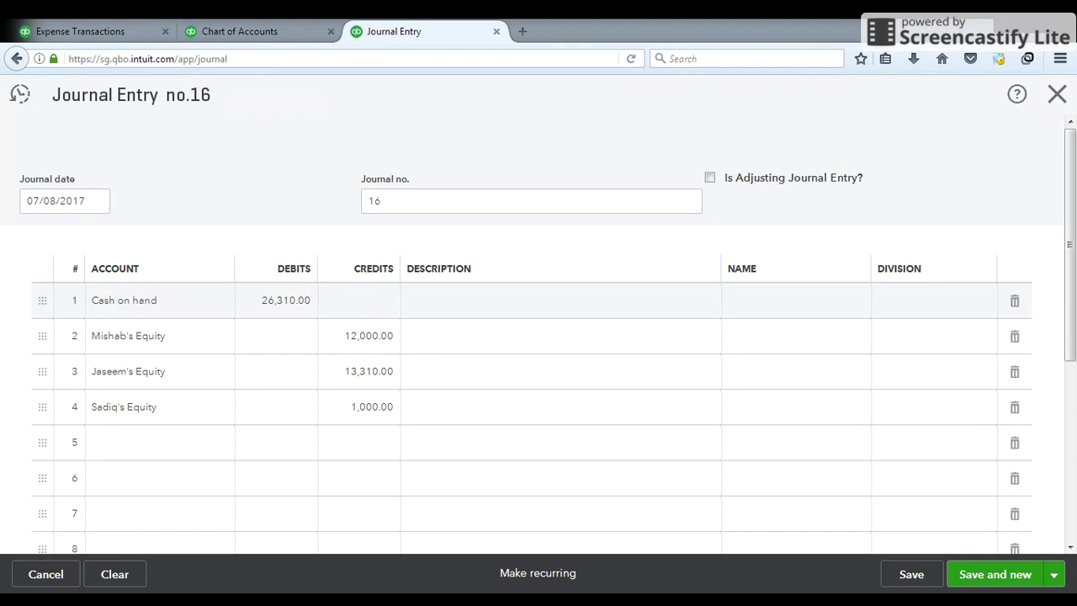
# - Describe line 1 as cash bought by partners for items in PO No. CSMJ 01, and copy it
pyautogui.click(498, 301)
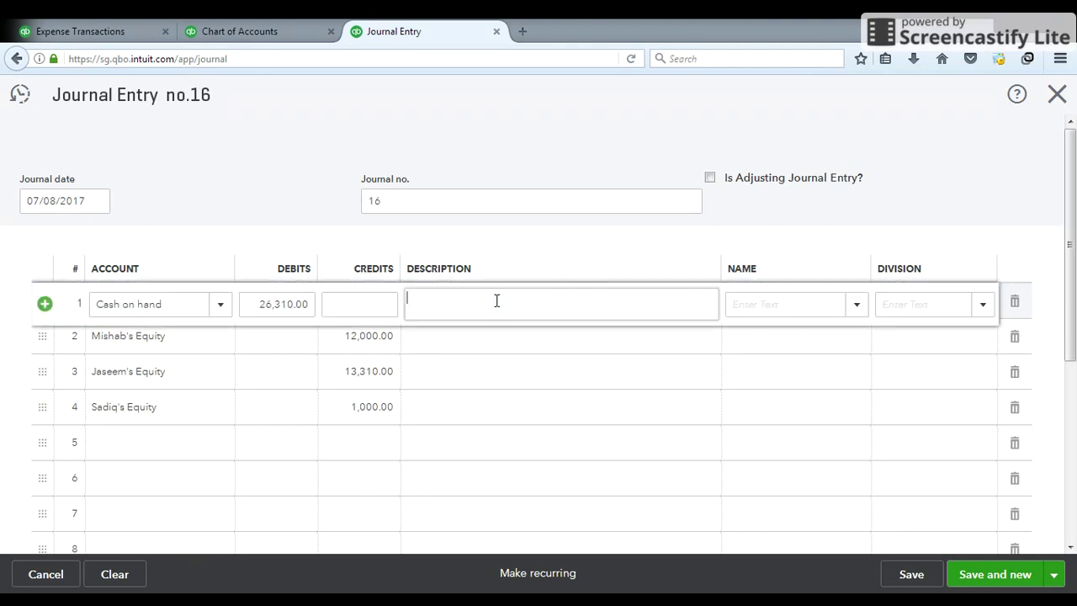
pyautogui.write('Bein')
pyautogui.write('g cash')
pyautogui.write(' boug')
pyautogui.write('ht by p')
pyautogui.write('artners ')
pyautogui.write('for the ')
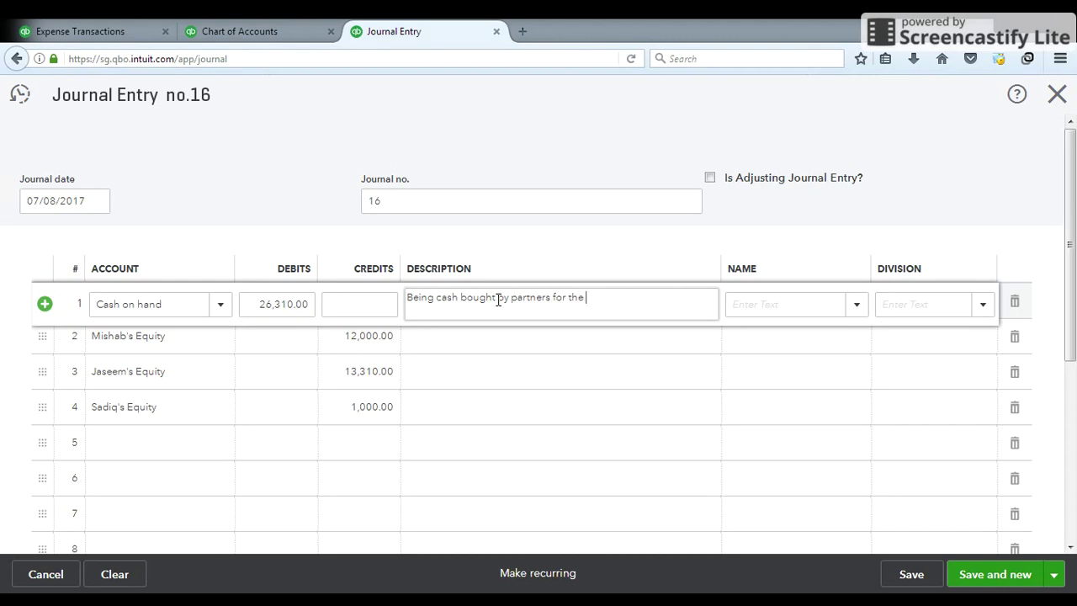
pyautogui.write('pr')
pyautogui.press('BackSpace')
pyautogui.write('urpos')
pyautogui.write('e of ')
pyautogui.write('buy')
pyautogui.write('ing')
pyautogui.write(' PO ')
pyautogui.write('no')
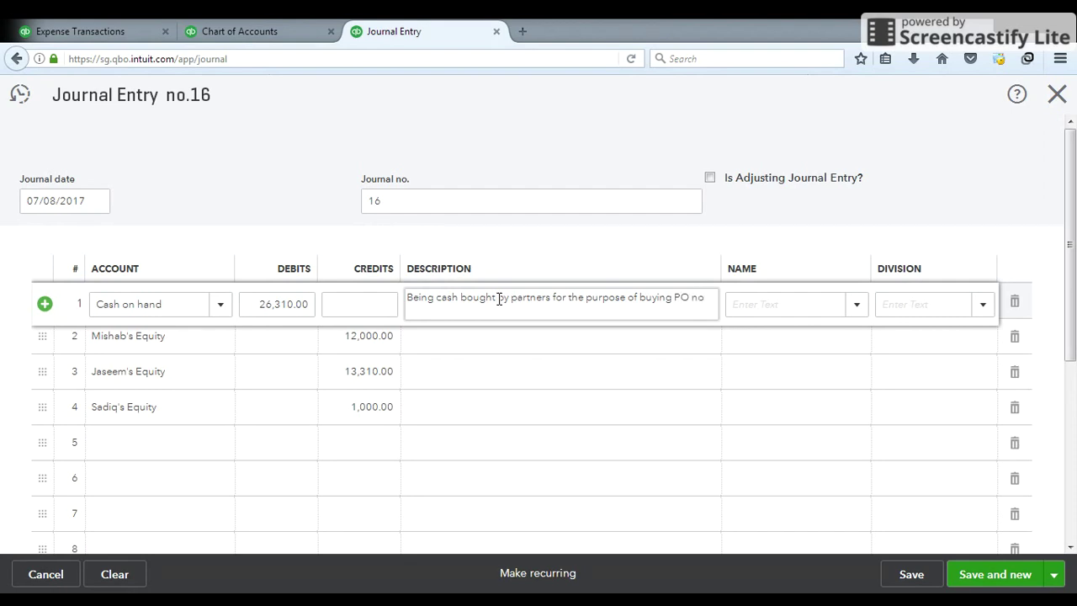
pyautogui.press('BackSpace')
pyautogui.press('BackSpace')
pyautogui.press('BackSpace')
pyautogui.press('BackSpace')
pyautogui.press('BackSpace')
pyautogui.write('it')
pyautogui.write('ems')
pyautogui.write('in P')
pyautogui.write('O No.')
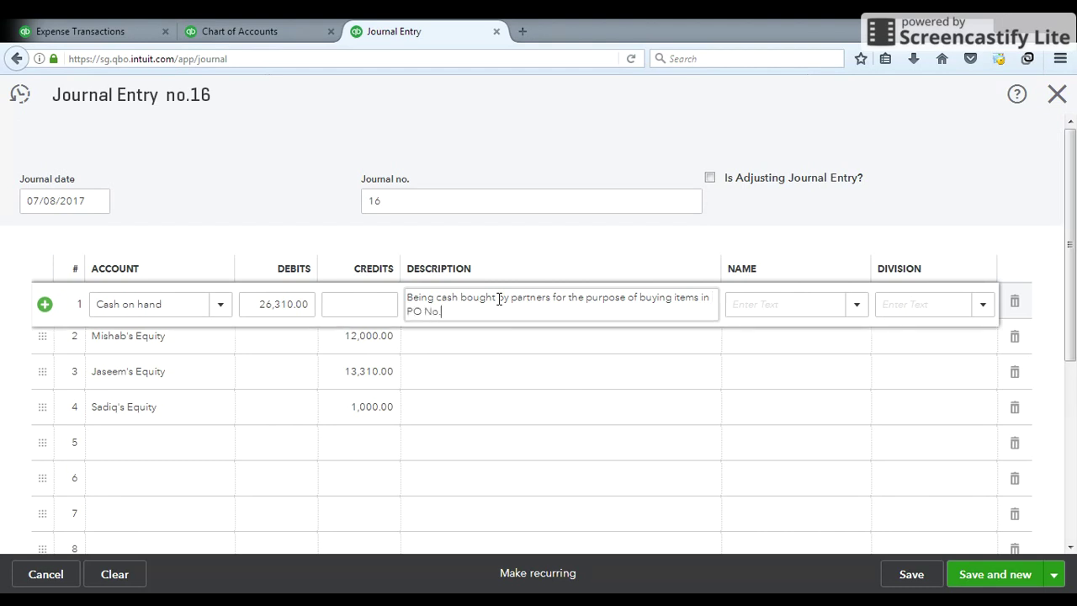
pyautogui.write(' C')
pyautogui.write('S')
pyautogui.press('Escape')
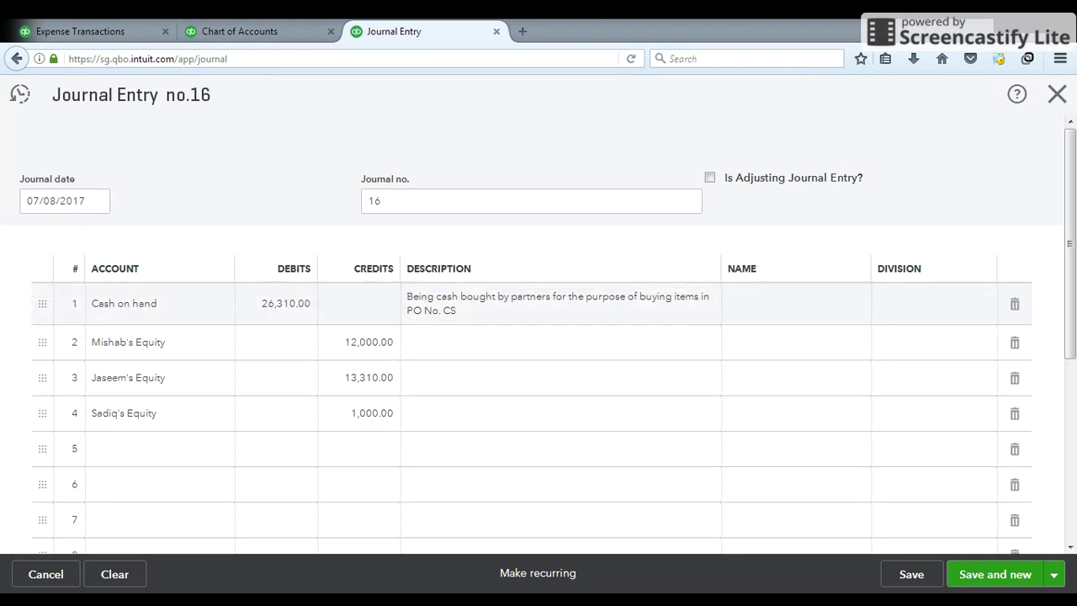
pyautogui.click(493, 308)
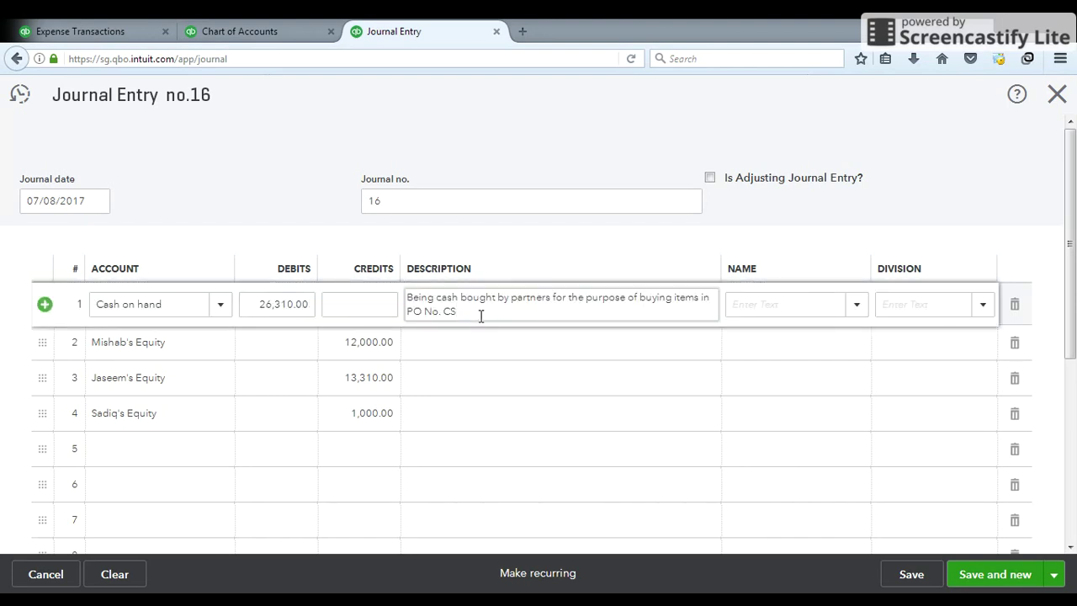
pyautogui.write('MJ ')
pyautogui.write('01.')
pyautogui.moveTo(494, 312); pyautogui.dragTo(407, 299)
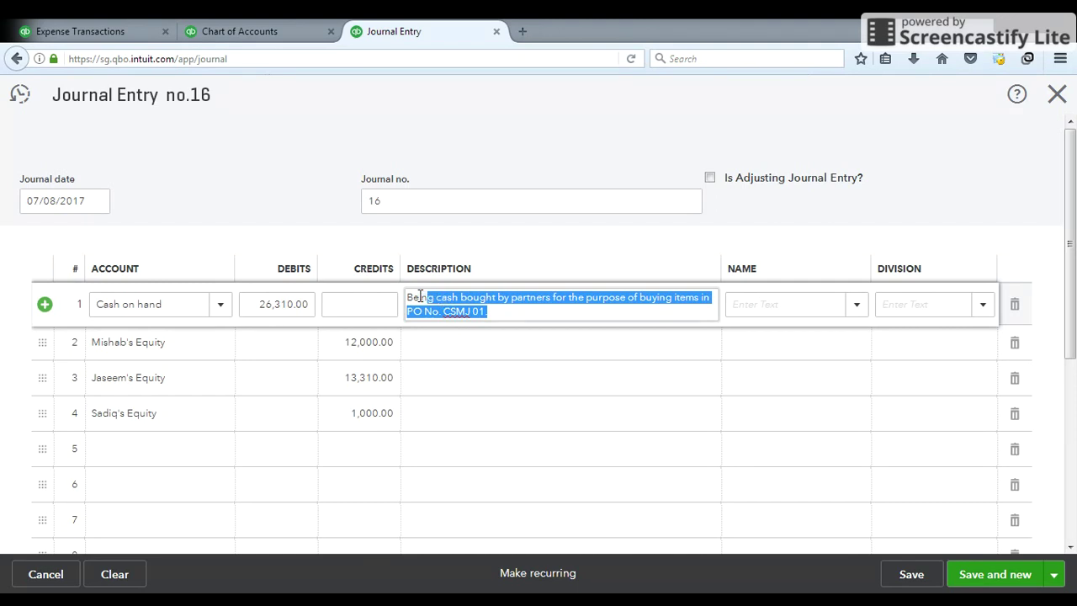
pyautogui.click(531, 353)
# - Paste the PO No. CSMJ 01 description into lines 2, 3 and 4
pyautogui.write('Being cash bought by partners for the purpose of buying items in PO No. CSMJ 01.')
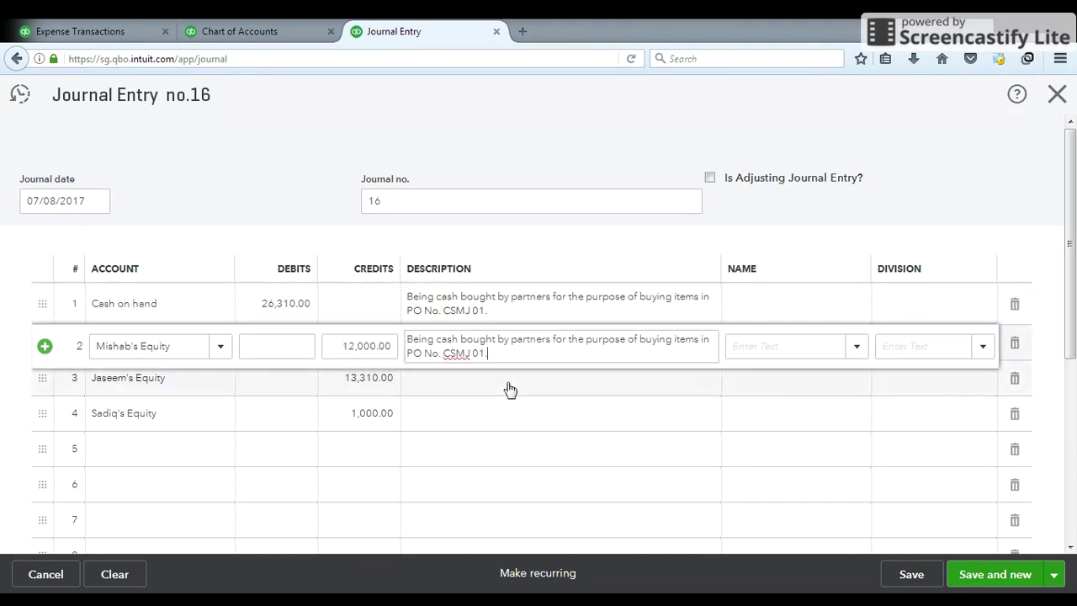
pyautogui.click(509, 384)
pyautogui.write('Being cash bought by partners for the purpose of buying items in PO No. CSMJ 01.')
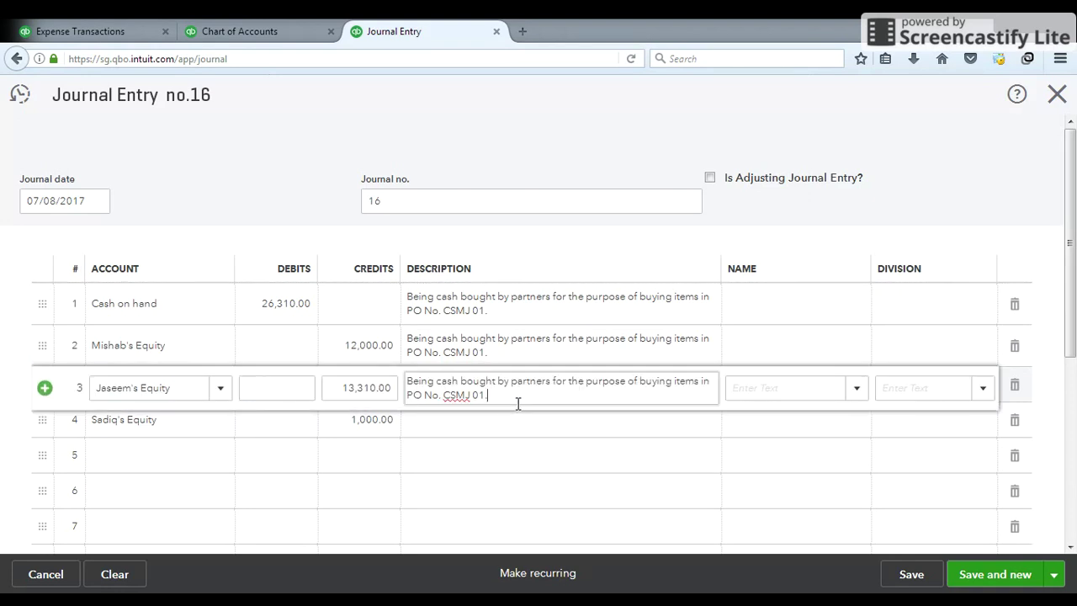
pyautogui.click(517, 433)
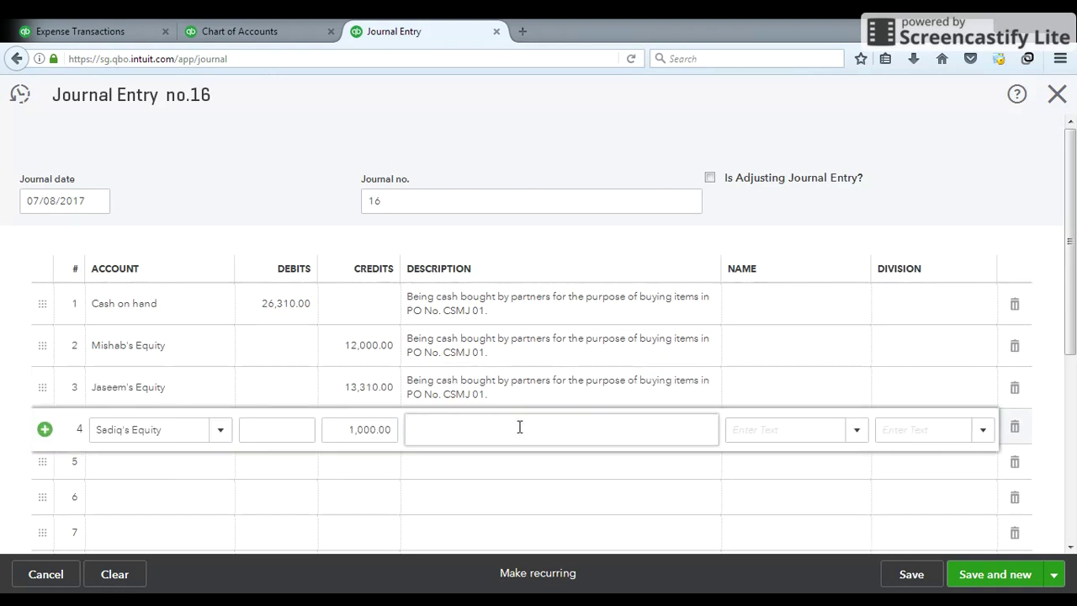
pyautogui.write('Being cash bought by partners for the purpose of buying items in PO No. CSMJ 01.')
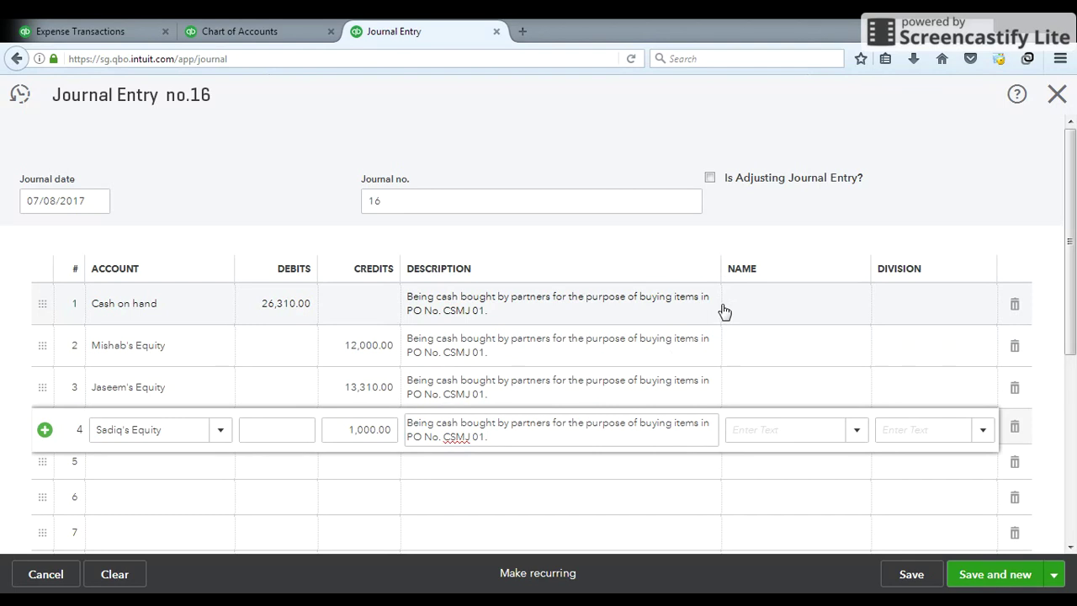
pyautogui.click(841, 204)
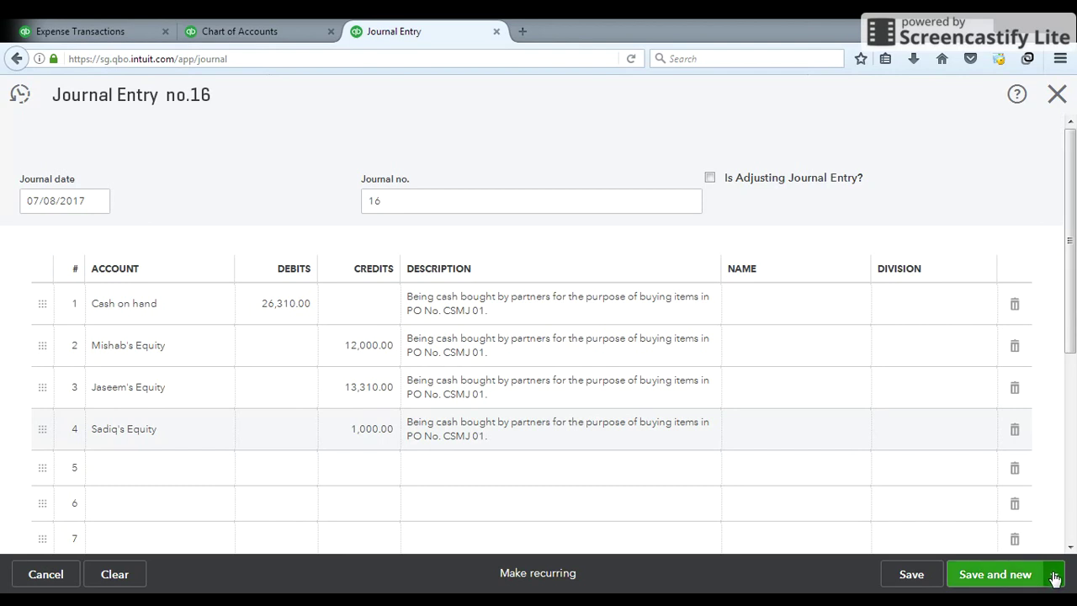
pyautogui.click(1054, 575)
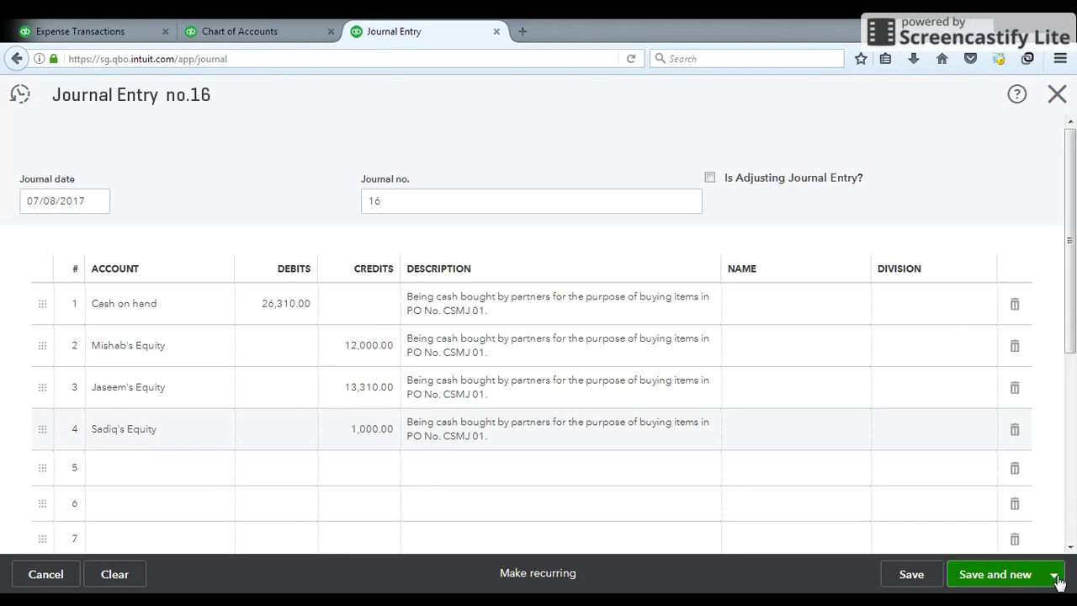
# - Save and close journal entry no. 16 from the Save and new dropdown
pyautogui.click(1055, 575)
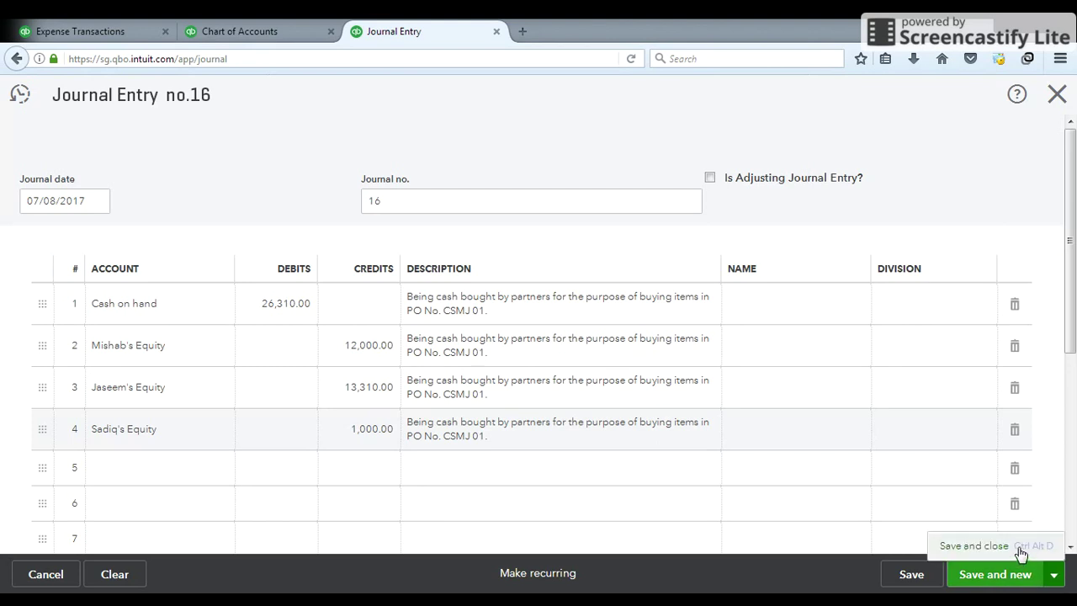
pyautogui.click(973, 546)
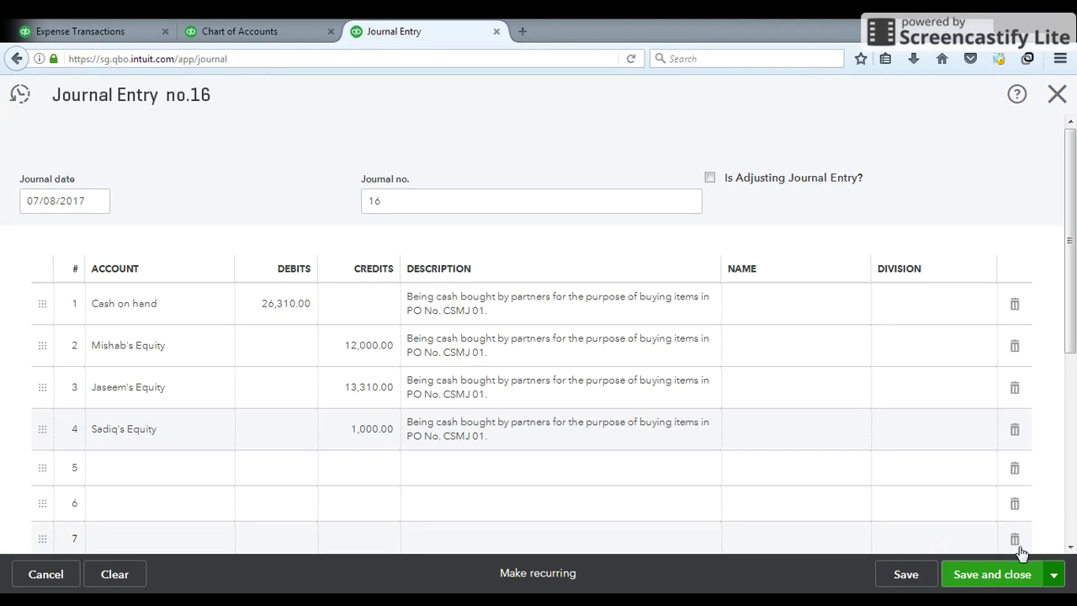